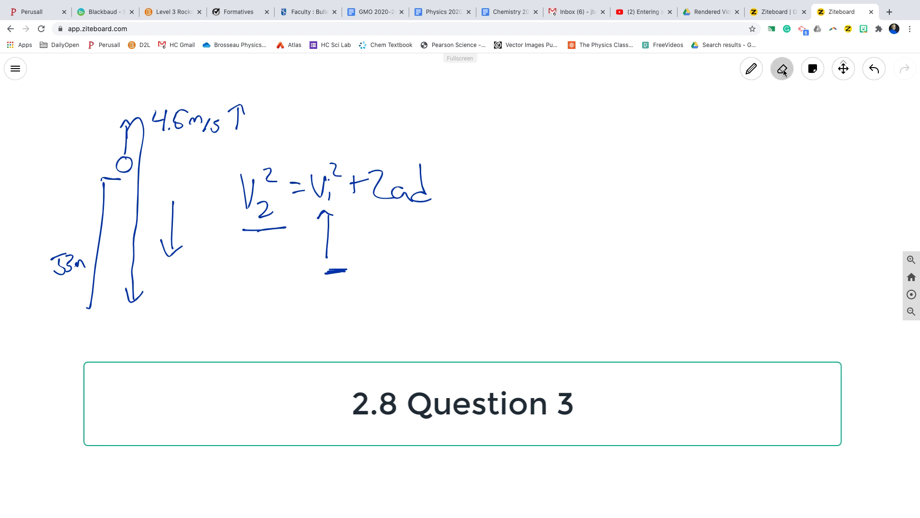
- Clear the previous question off the whiteboard and return to the pen
{"action": "left_click", "coordinate": [781, 75]}
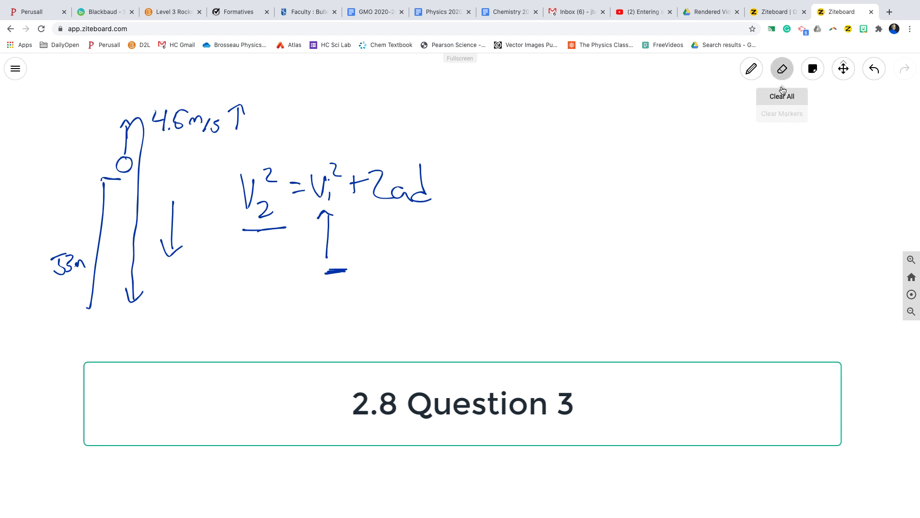
{"action": "left_click", "coordinate": [782, 93]}
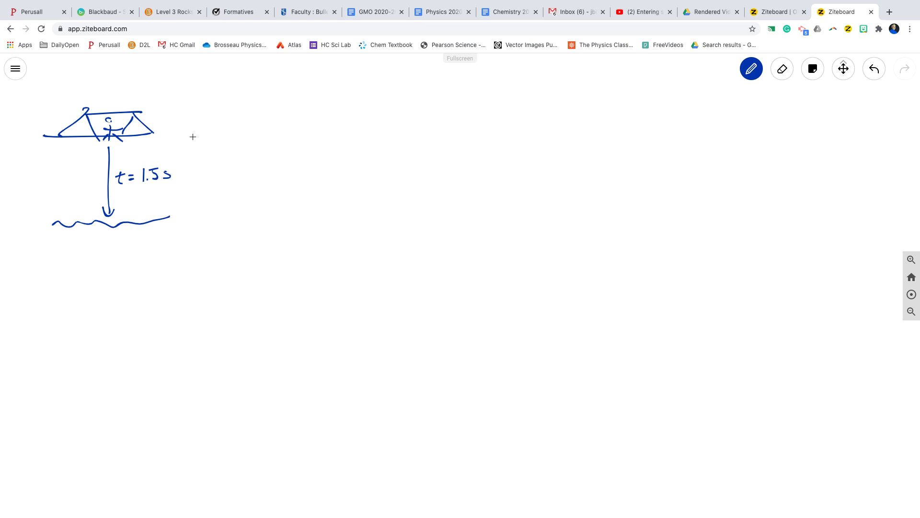
- Write X = ? beside the bridge drawing as the unknown
{"action": "mouse_move", "coordinate": [190, 134]}
{"action": "left_mouse_down"}
{"action": "mouse_move", "coordinate": [198, 147]}
{"action": "mouse_move", "coordinate": [189, 145]}
{"action": "left_mouse_up"}
{"action": "mouse_move", "coordinate": [202, 137]}
{"action": "left_mouse_down"}
{"action": "mouse_move", "coordinate": [219, 143]}
{"action": "mouse_move", "coordinate": [189, 146]}
{"action": "left_mouse_up"}
{"action": "left_click", "coordinate": [219, 148]}
- Write the displacement equation ΔX = v₁t + ½at²
{"action": "mouse_move", "coordinate": [273, 133]}
{"action": "left_mouse_down"}
{"action": "mouse_move", "coordinate": [282, 124]}
{"action": "mouse_move", "coordinate": [302, 134]}
{"action": "mouse_move", "coordinate": [291, 135]}
{"action": "mouse_move", "coordinate": [324, 127]}
{"action": "left_mouse_up"}
{"action": "mouse_move", "coordinate": [312, 133]}
{"action": "left_mouse_down"}
{"action": "mouse_move", "coordinate": [347, 121]}
{"action": "mouse_move", "coordinate": [352, 140]}
{"action": "mouse_move", "coordinate": [384, 127]}
{"action": "mouse_move", "coordinate": [378, 132]}
{"action": "left_mouse_up"}
{"action": "left_click_drag", "start_coordinate": [400, 115], "coordinate": [404, 131]}
{"action": "mouse_move", "coordinate": [398, 137]}
{"action": "left_mouse_down"}
{"action": "mouse_move", "coordinate": [407, 146]}
{"action": "mouse_move", "coordinate": [420, 141]}
{"action": "left_mouse_up"}
{"action": "mouse_move", "coordinate": [428, 116]}
{"action": "left_mouse_down"}
{"action": "mouse_move", "coordinate": [430, 134]}
{"action": "mouse_move", "coordinate": [442, 124]}
{"action": "left_mouse_up"}
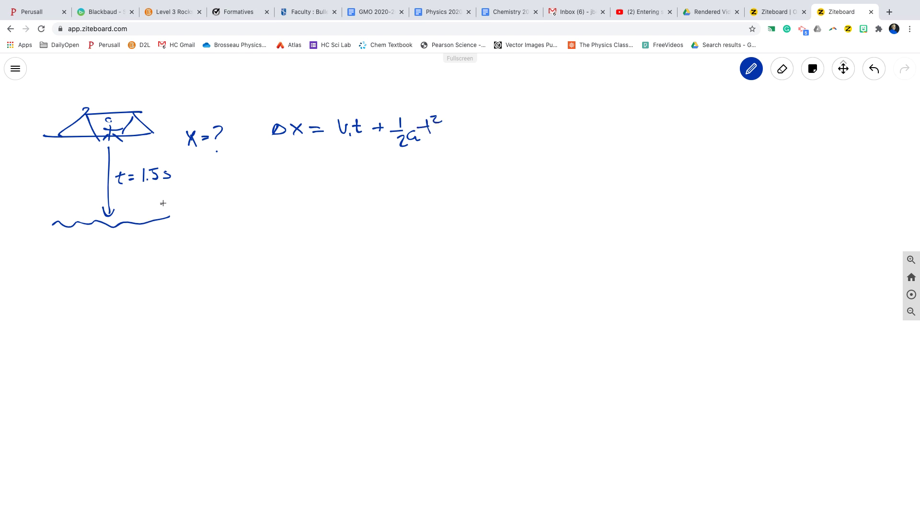
- Write a = 9.8 beneath the time label near the water
{"action": "mouse_move", "coordinate": [165, 202]}
{"action": "left_mouse_down"}
{"action": "mouse_move", "coordinate": [157, 207]}
{"action": "mouse_move", "coordinate": [170, 211]}
{"action": "left_mouse_up"}
{"action": "left_click_drag", "start_coordinate": [171, 203], "coordinate": [191, 211]}
{"action": "left_click_drag", "start_coordinate": [199, 211], "coordinate": [207, 213]}
- Underline ΔX and v₁t, cross out v₁t, and label the drawing a)
{"action": "mouse_move", "coordinate": [271, 146]}
{"action": "left_mouse_down"}
{"action": "mouse_move", "coordinate": [309, 147]}
{"action": "mouse_move", "coordinate": [299, 142]}
{"action": "left_mouse_up"}
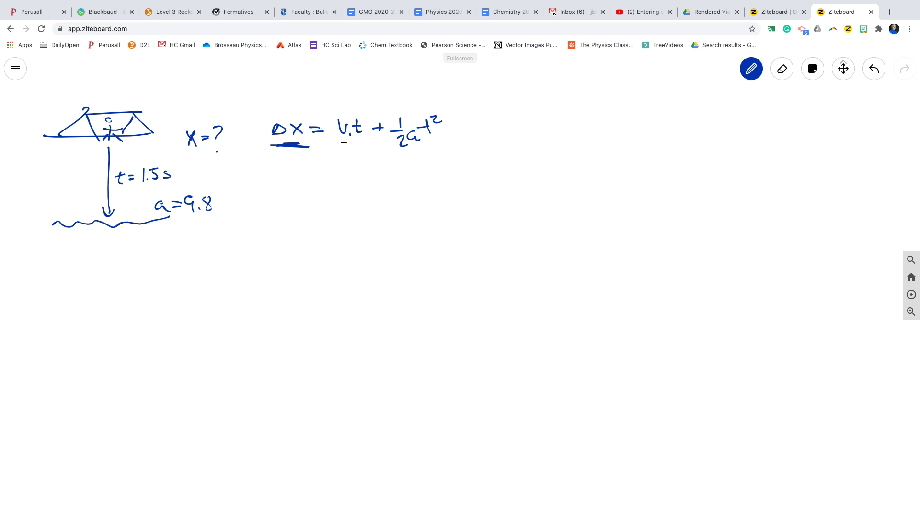
{"action": "left_click_drag", "start_coordinate": [344, 143], "coordinate": [374, 142]}
{"action": "mouse_move", "coordinate": [344, 110]}
{"action": "left_mouse_down"}
{"action": "mouse_move", "coordinate": [371, 149]}
{"action": "mouse_move", "coordinate": [345, 153]}
{"action": "left_mouse_up"}
{"action": "left_click_drag", "start_coordinate": [36, 106], "coordinate": [46, 119]}
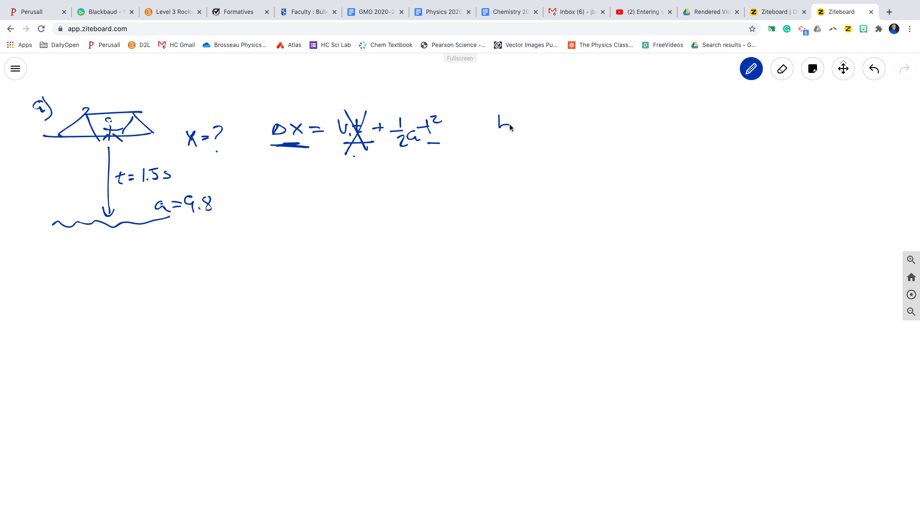
- Label part b), circle Δx =, and write v₂² = v₁² + 2ad with d underlined
{"action": "left_click_drag", "start_coordinate": [503, 128], "coordinate": [512, 128]}
{"action": "left_click_drag", "start_coordinate": [515, 116], "coordinate": [517, 139]}
{"action": "left_click_drag", "start_coordinate": [310, 148], "coordinate": [317, 151]}
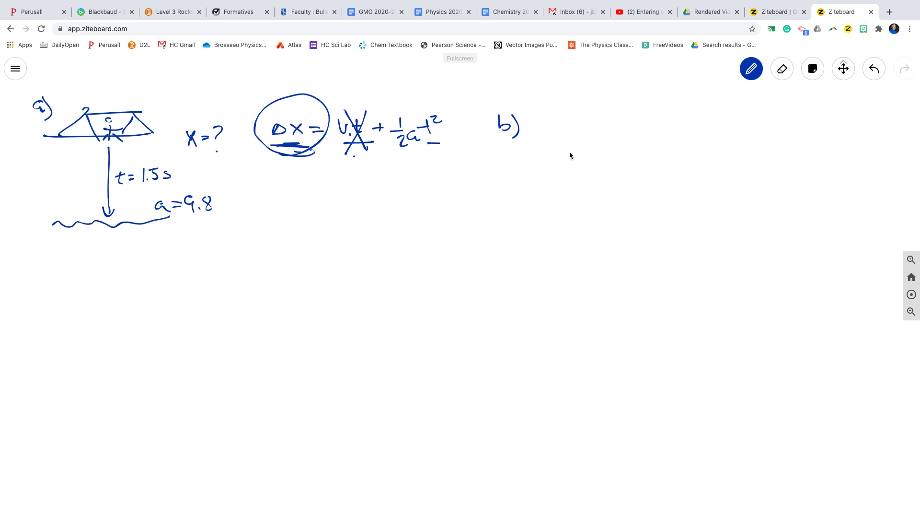
{"action": "left_click_drag", "start_coordinate": [586, 124], "coordinate": [648, 154]}
{"action": "left_click", "coordinate": [652, 124]}
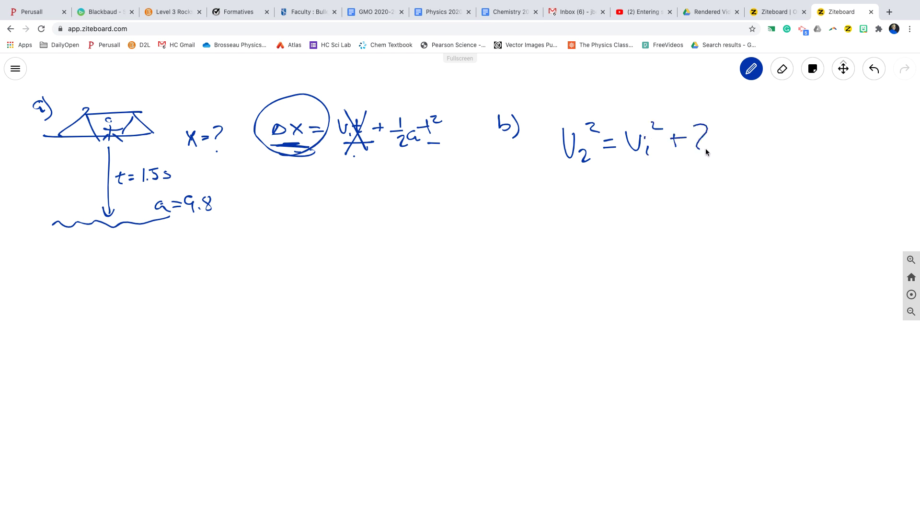
{"action": "mouse_move", "coordinate": [733, 147]}
{"action": "left_mouse_down"}
{"action": "mouse_move", "coordinate": [743, 119]}
{"action": "mouse_move", "coordinate": [749, 158]}
{"action": "left_mouse_up"}
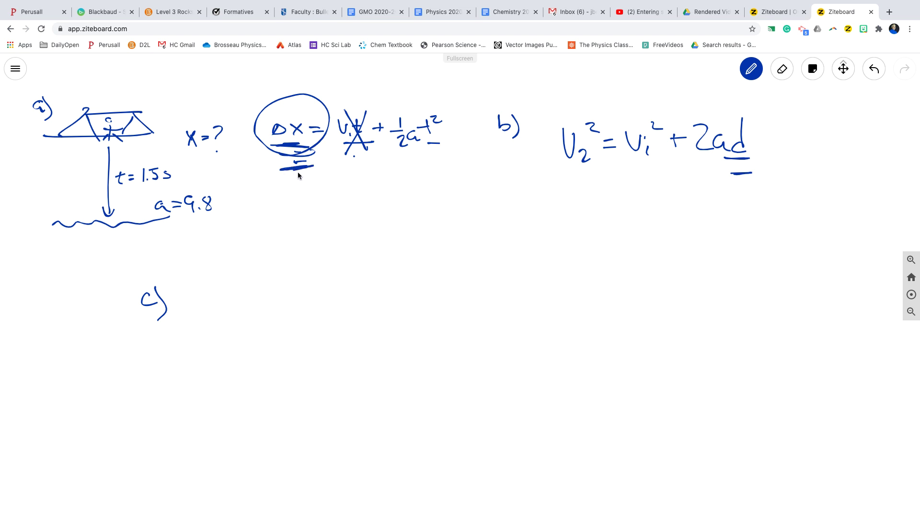
- Box the part a) Δx equation and draw an arrow down to c)
{"action": "left_click_drag", "start_coordinate": [261, 129], "coordinate": [253, 175]}
{"action": "left_click_drag", "start_coordinate": [270, 98], "coordinate": [445, 136]}
{"action": "left_click_drag", "start_coordinate": [264, 190], "coordinate": [453, 180]}
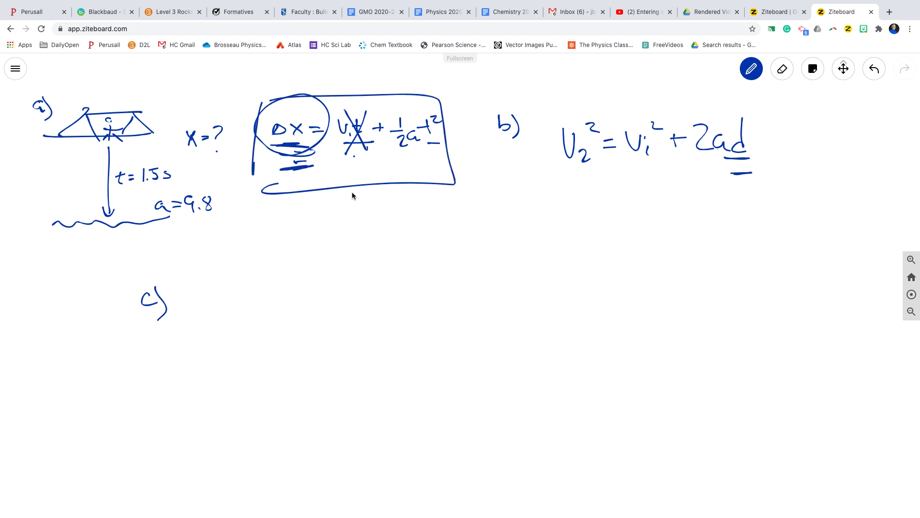
{"action": "mouse_move", "coordinate": [347, 188]}
{"action": "left_mouse_down"}
{"action": "mouse_move", "coordinate": [261, 286]}
{"action": "mouse_move", "coordinate": [277, 294]}
{"action": "left_mouse_up"}
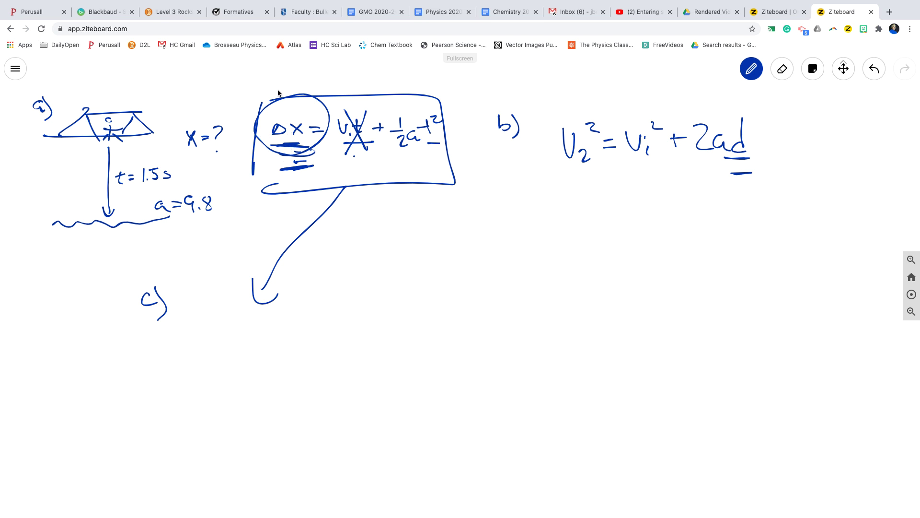
- Mark above the circled Δx and write 16 = beside c)
{"action": "mouse_move", "coordinate": [296, 79]}
{"action": "left_mouse_down"}
{"action": "mouse_move", "coordinate": [280, 86]}
{"action": "mouse_move", "coordinate": [297, 93]}
{"action": "left_mouse_up"}
{"action": "left_click_drag", "start_coordinate": [265, 312], "coordinate": [278, 309]}
{"action": "left_click_drag", "start_coordinate": [266, 320], "coordinate": [280, 317]}
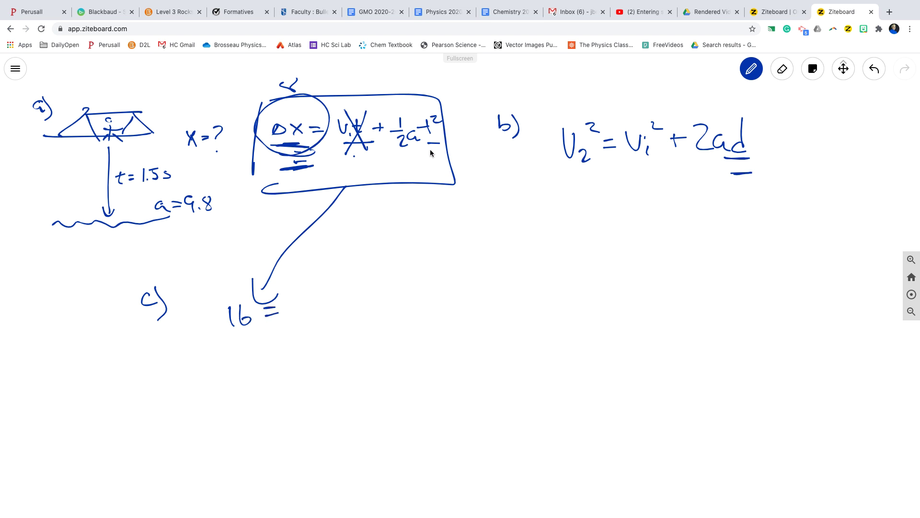